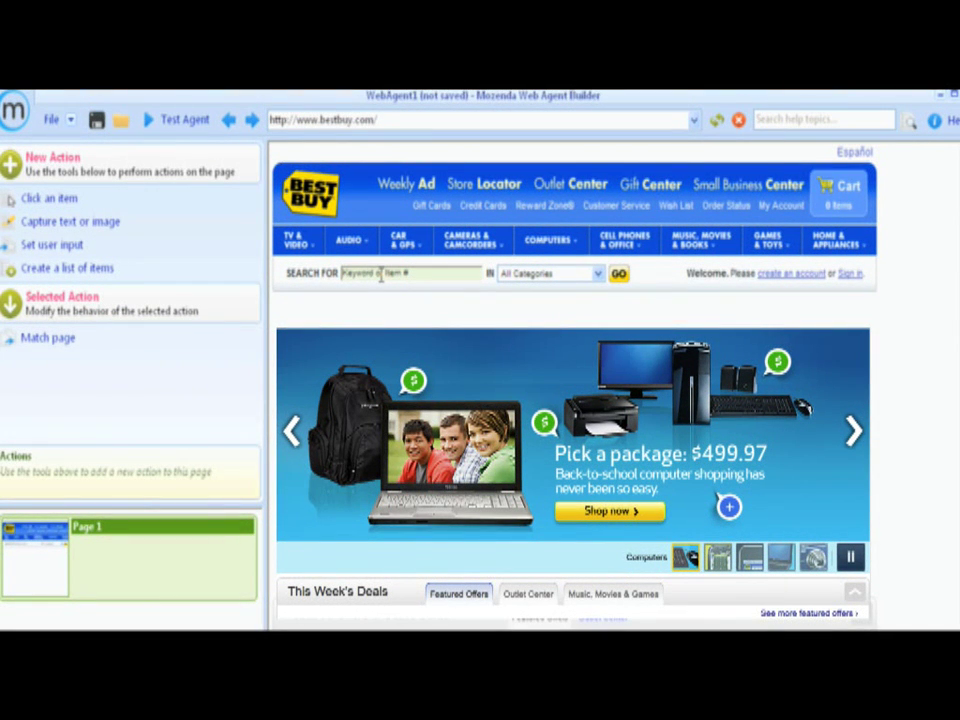
# - Set the site's search box to use a manually entered input list of binoculars, computers and cameras
pyautogui.click(381, 276)
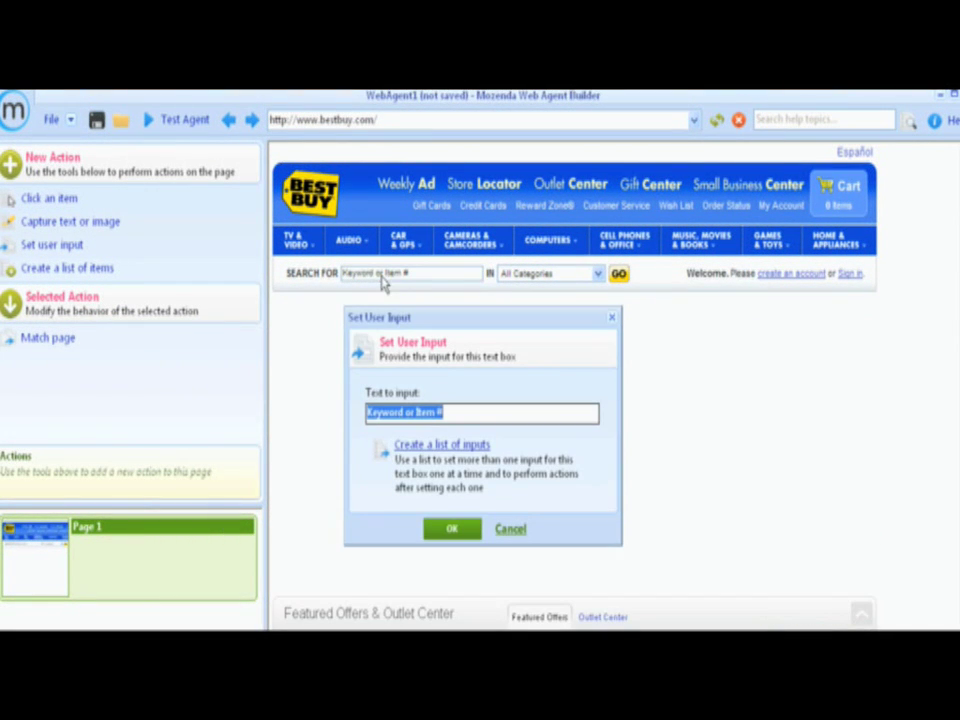
pyautogui.click(467, 447)
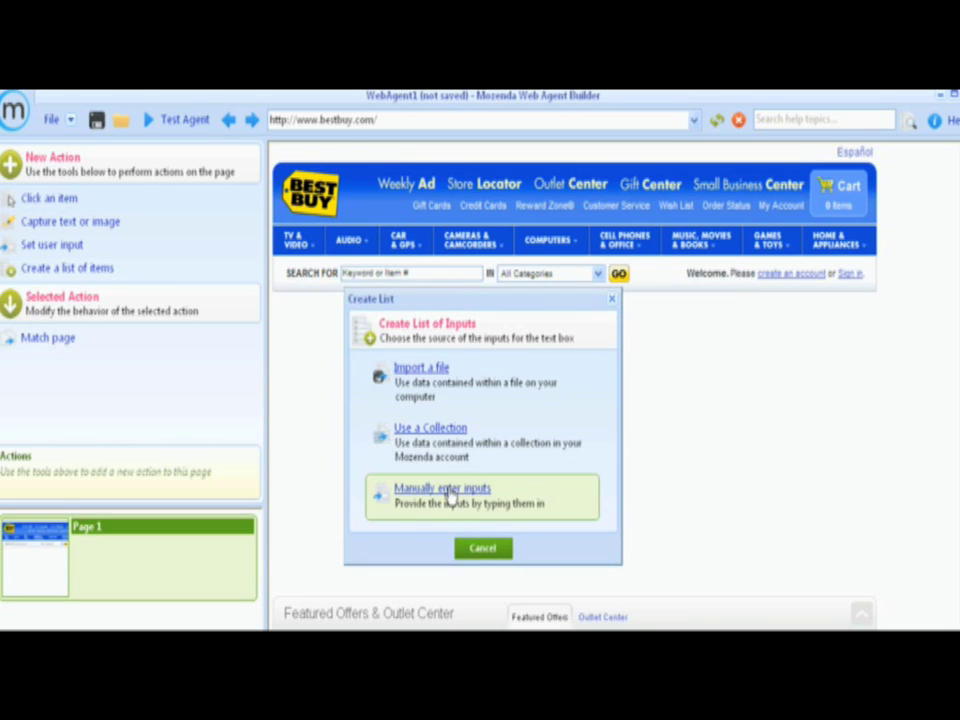
pyautogui.click(458, 490)
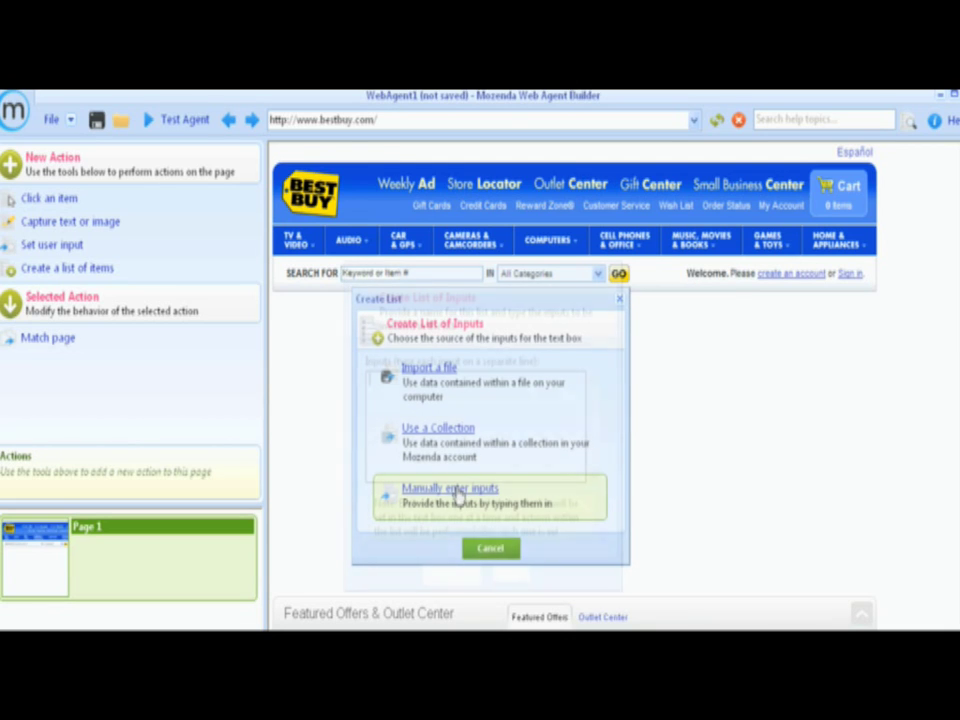
pyautogui.write('binoculars')
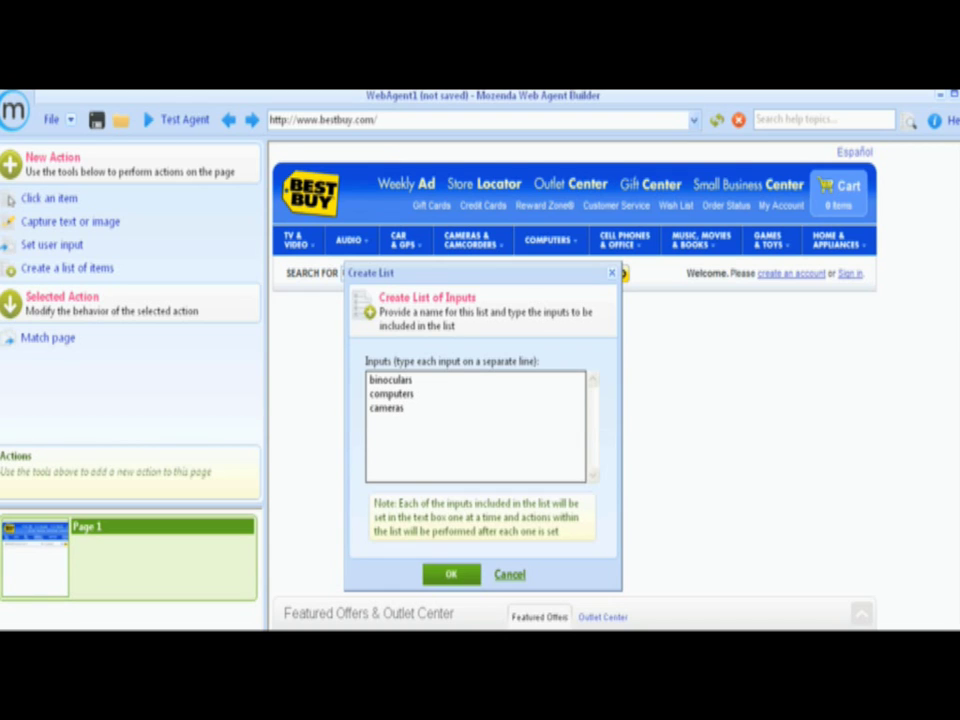
pyautogui.click(452, 578)
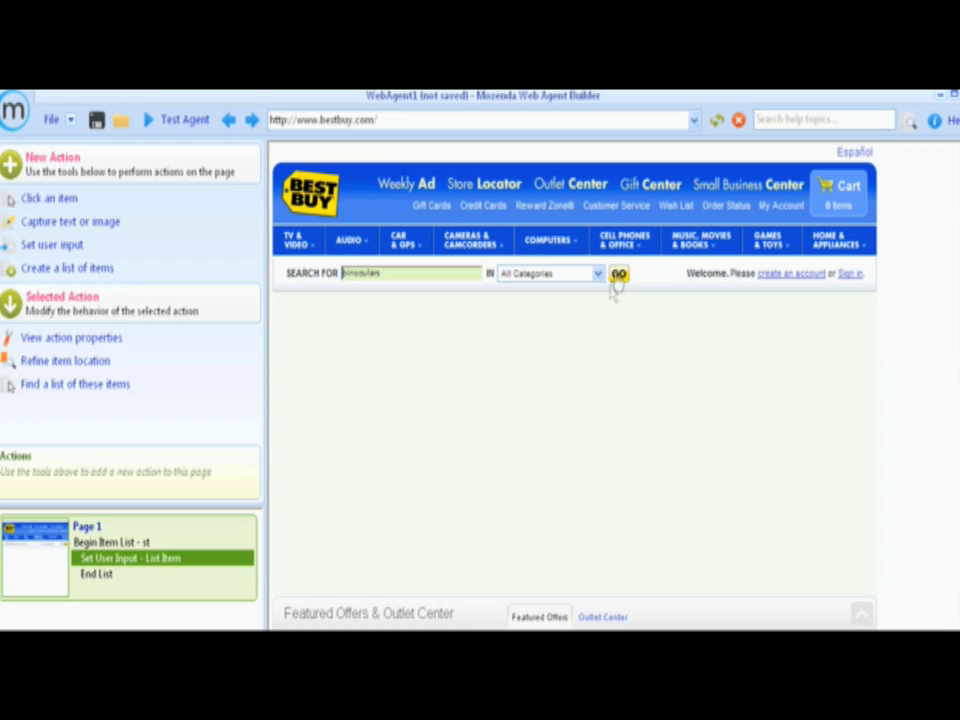
# - Add click-item actions for the search GO button and for the "See all 45 results" link on the results page
pyautogui.click(618, 277)
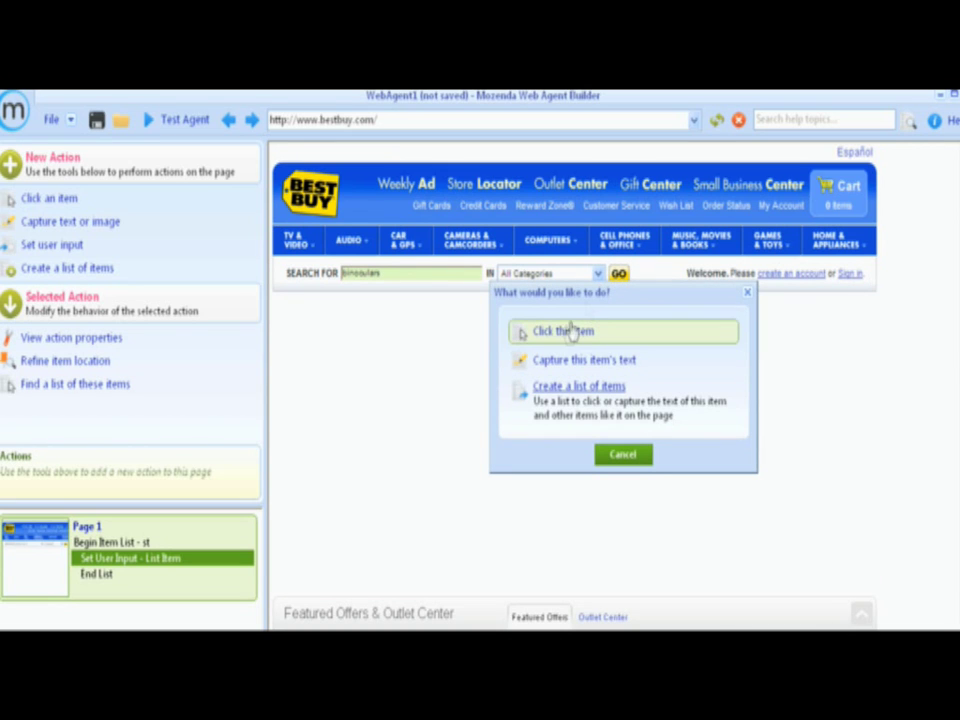
pyautogui.click(563, 331)
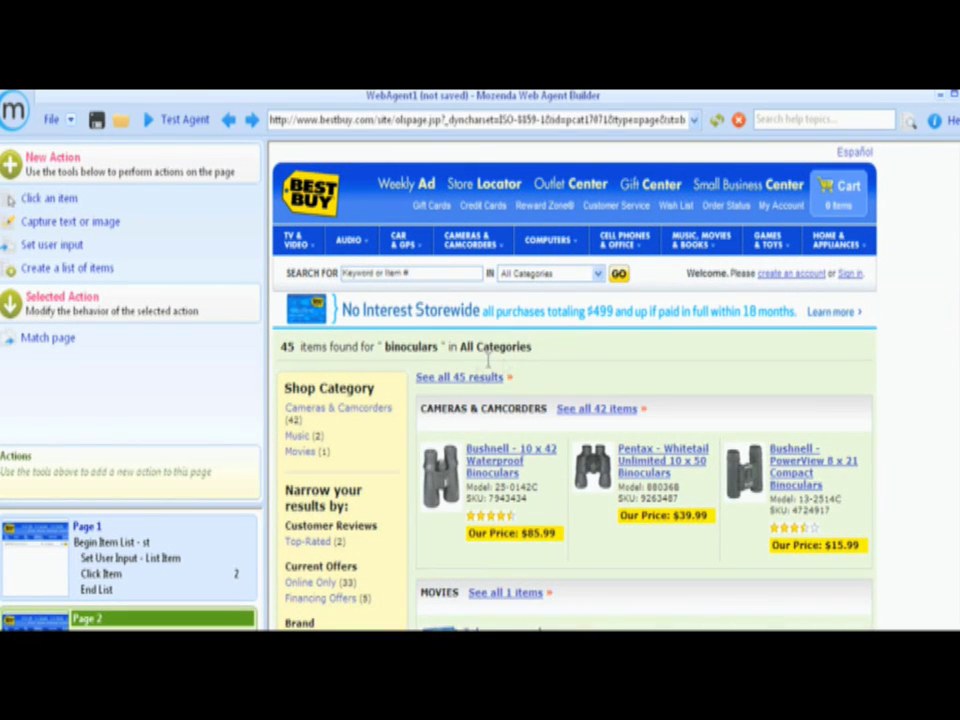
pyautogui.click(461, 385)
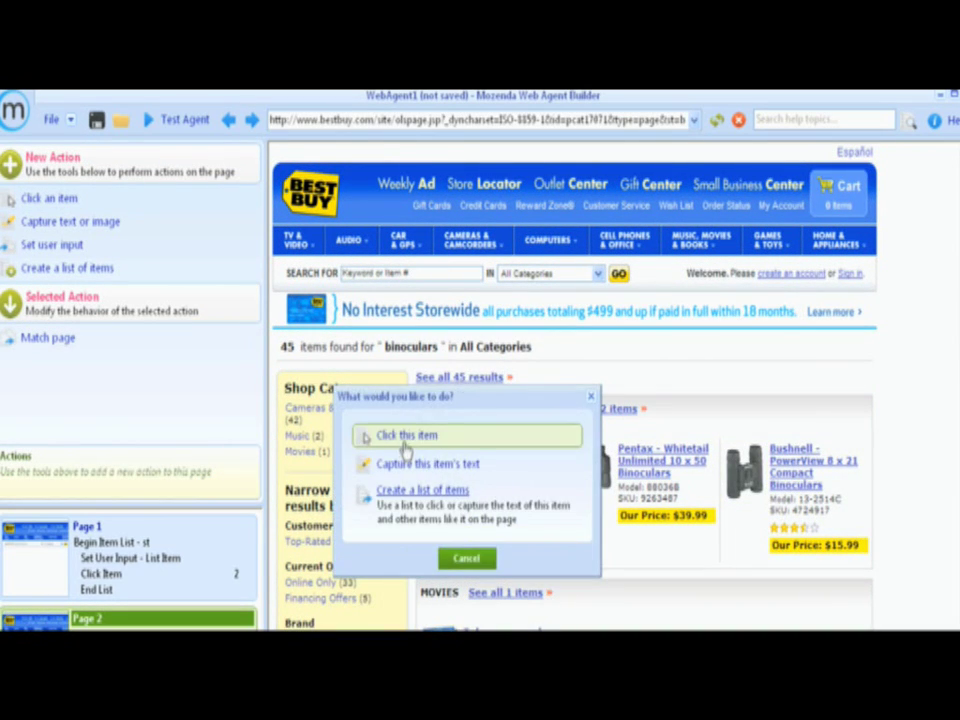
pyautogui.click(406, 438)
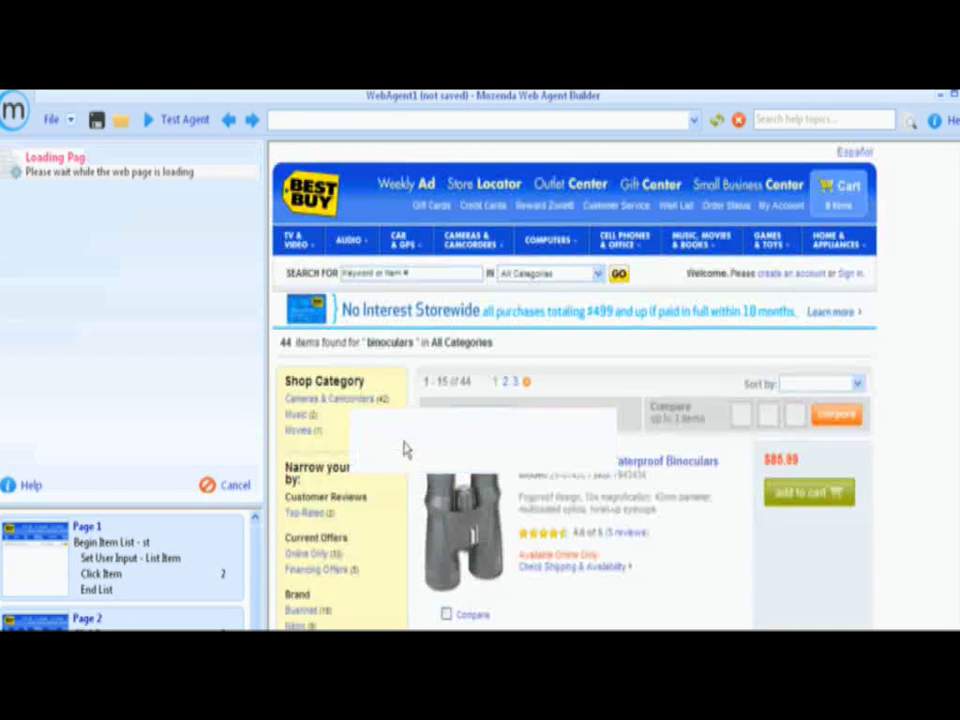
# - Create a list of items from the product titles on the results page, with the field named Product Name
pyautogui.click(75, 268)
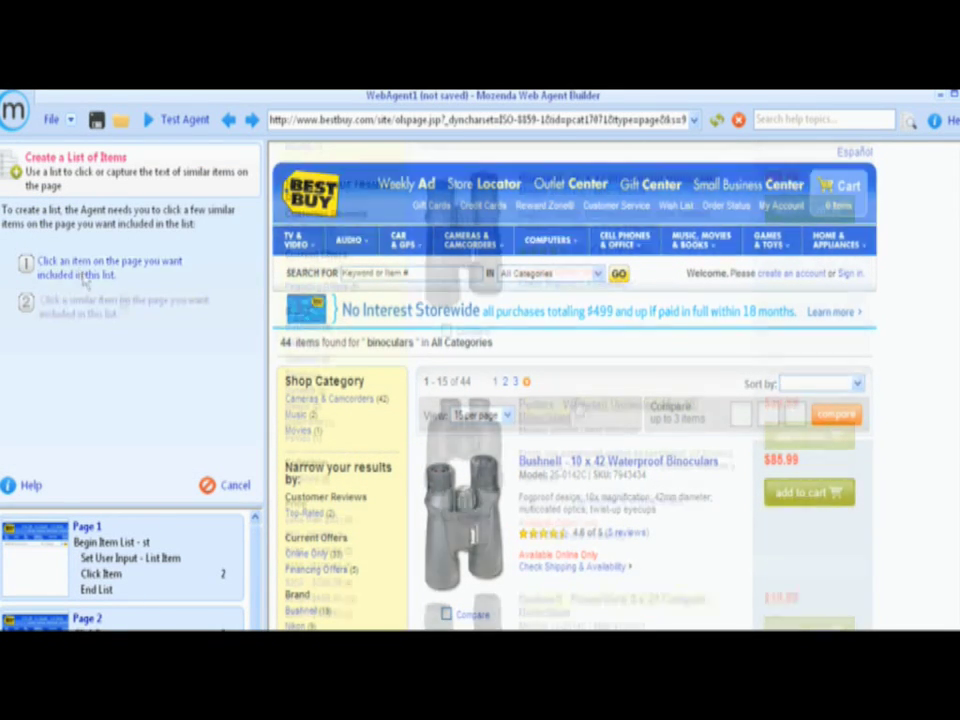
pyautogui.scroll(-3, 576, 406)
pyautogui.click(574, 406)
pyautogui.write('Product')
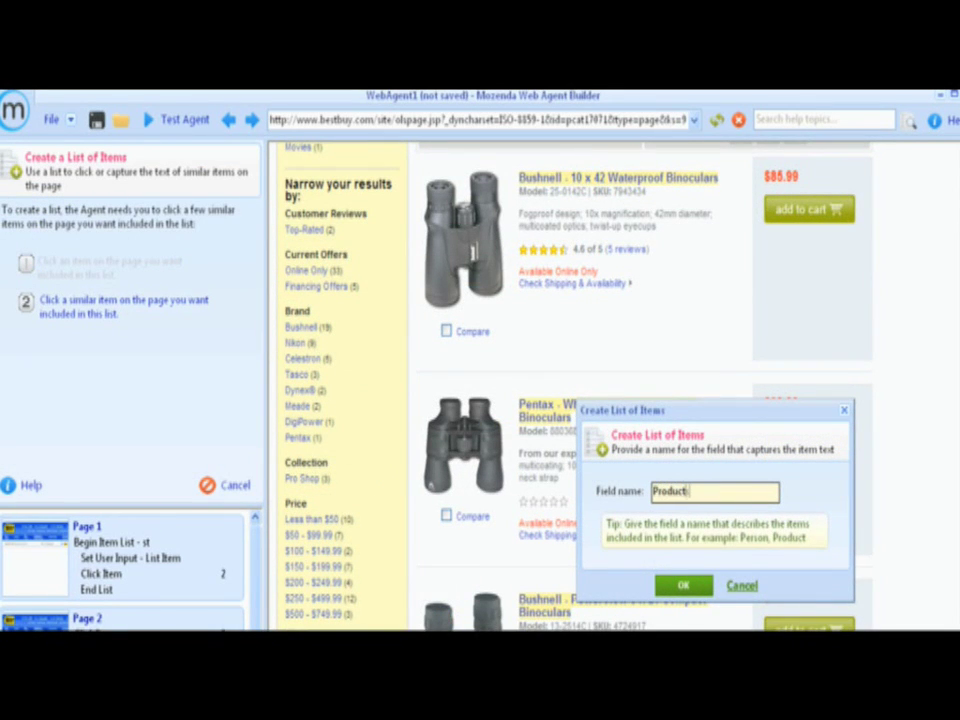
pyautogui.write(' Name')
pyautogui.press('Return')
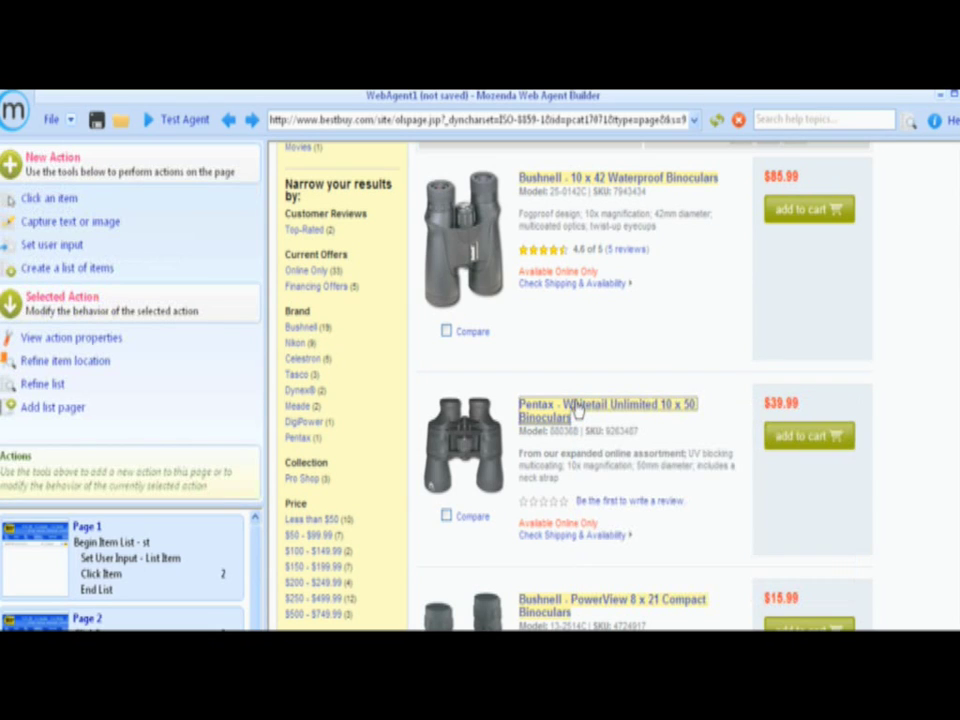
# - Capture the first product's model number and SKU number as text fields named Model and SKU
pyautogui.click(585, 192)
pyautogui.write('Model')
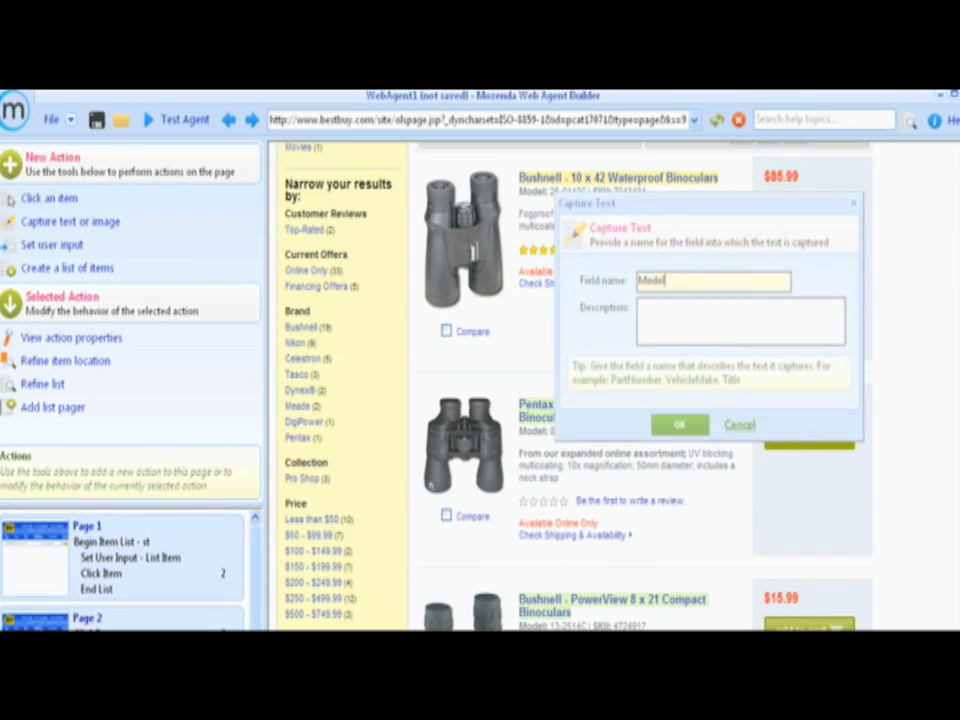
pyautogui.press('Return')
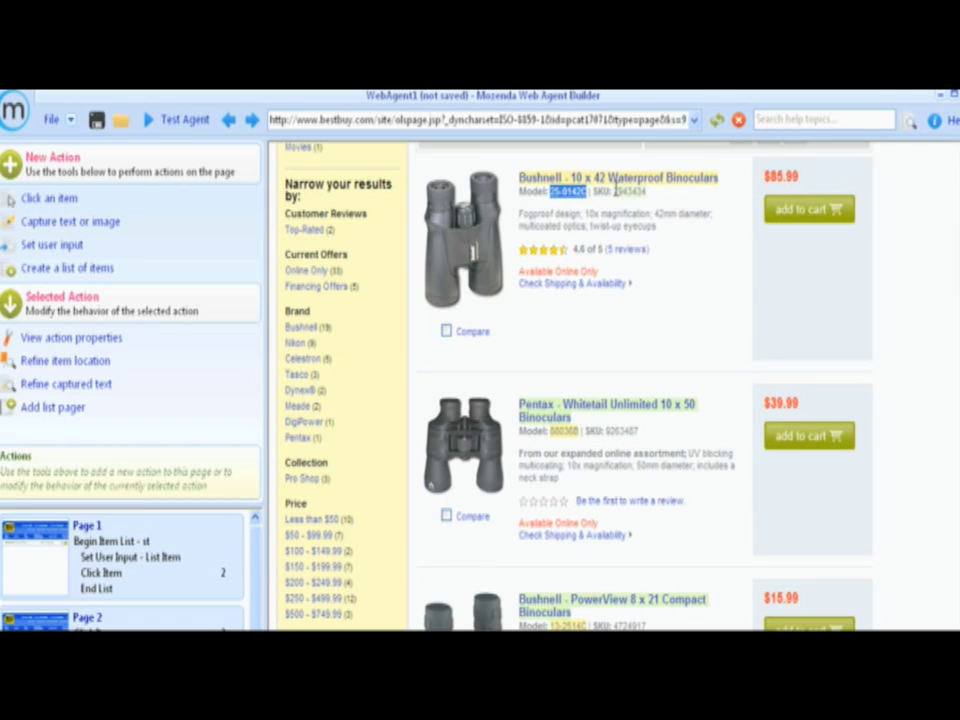
pyautogui.click(628, 191)
pyautogui.write('SKU')
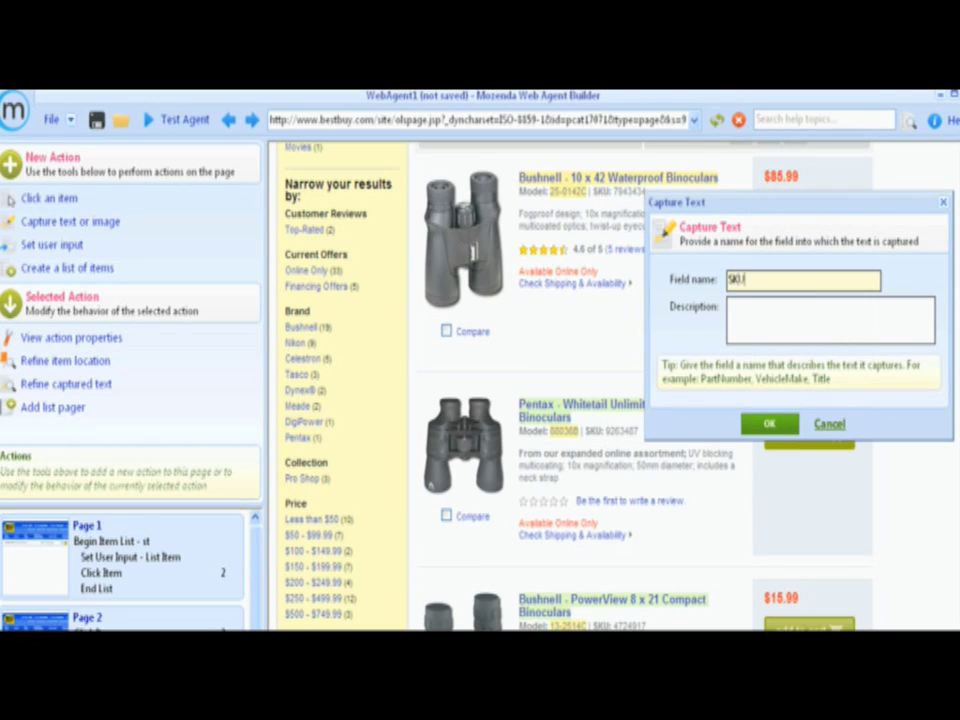
pyautogui.press('Return')
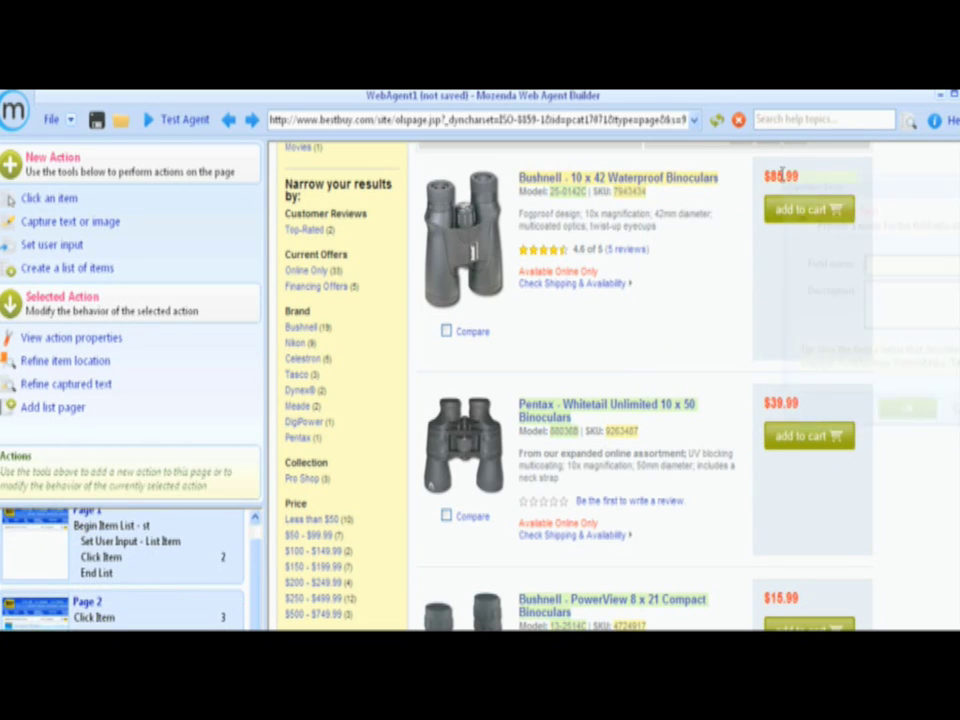
# - Capture the first product's price in a field named Price and refine the captured text to exclude the dollar sign
pyautogui.click(785, 180)
pyautogui.write('Pri')
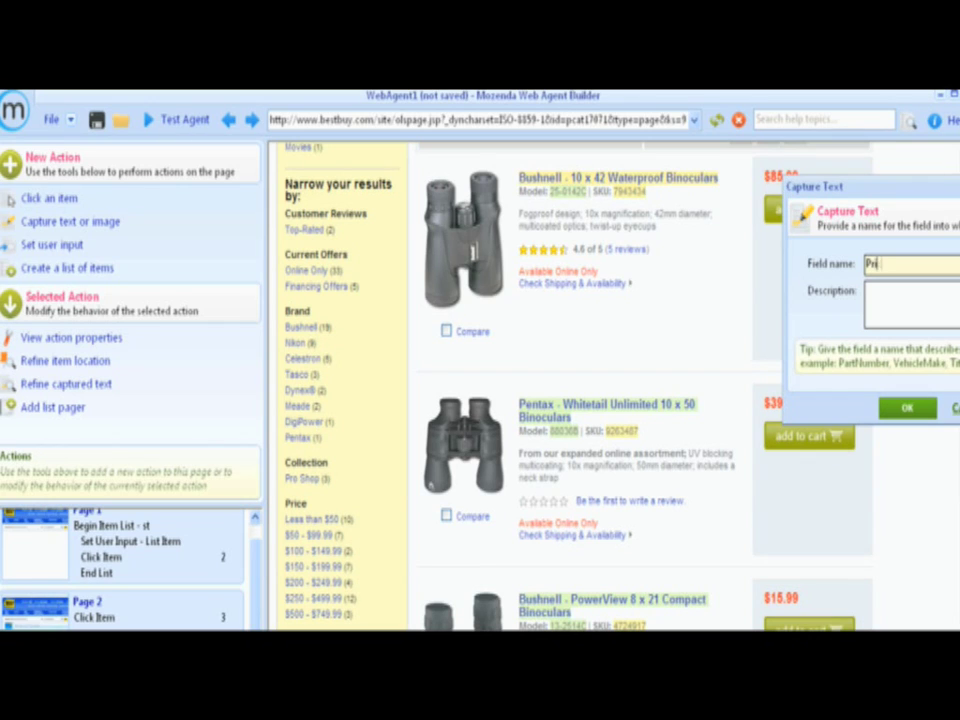
pyautogui.press('Return')
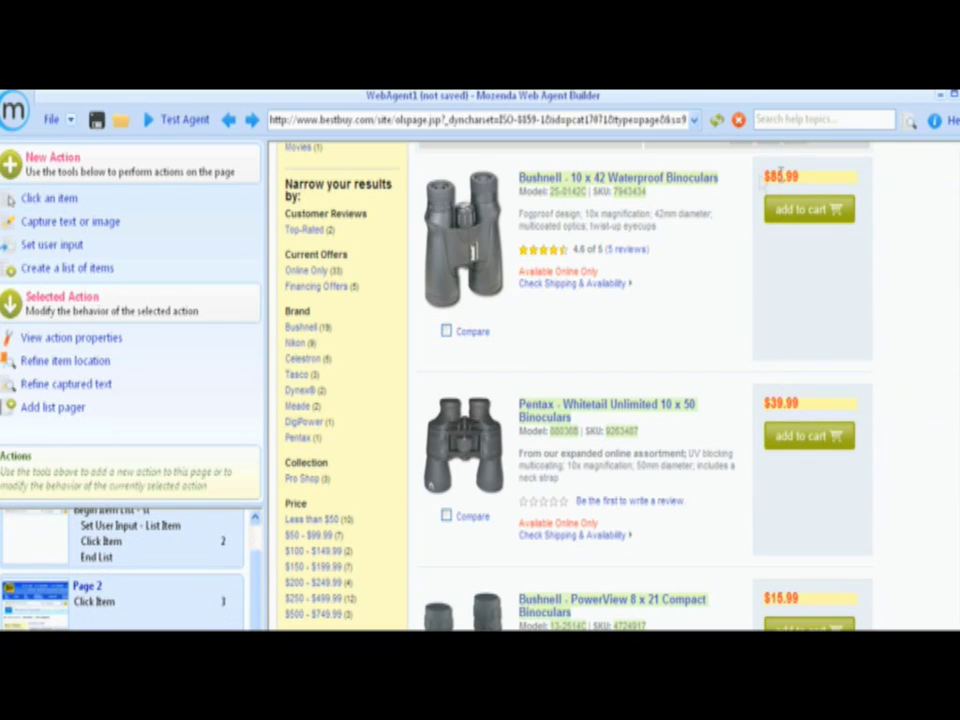
pyautogui.click(108, 386)
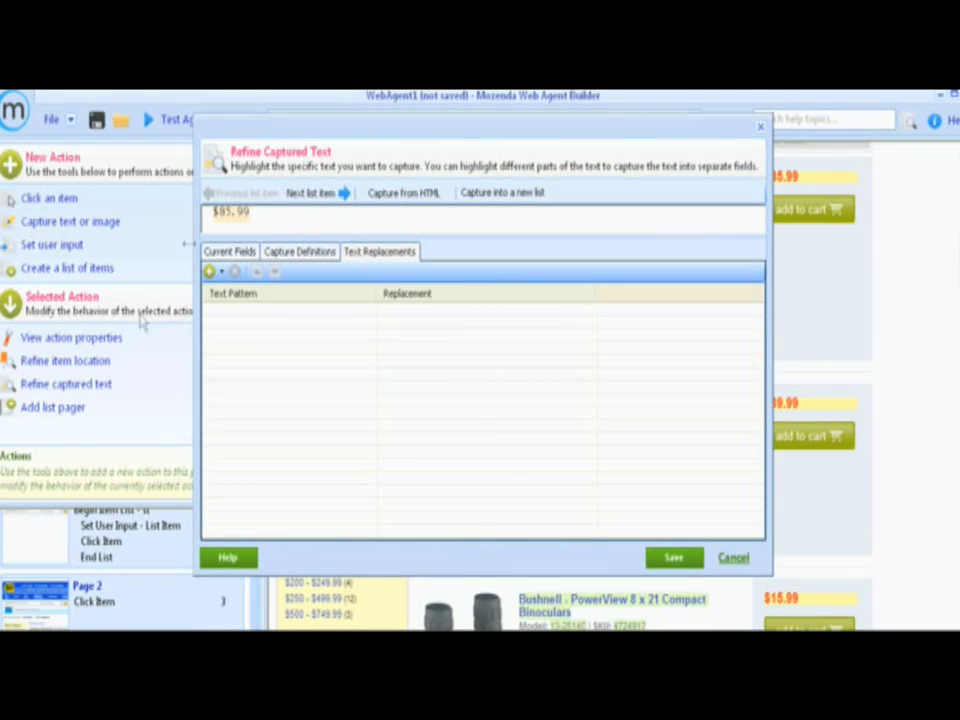
pyautogui.moveTo(217, 212); pyautogui.dragTo(247, 212)
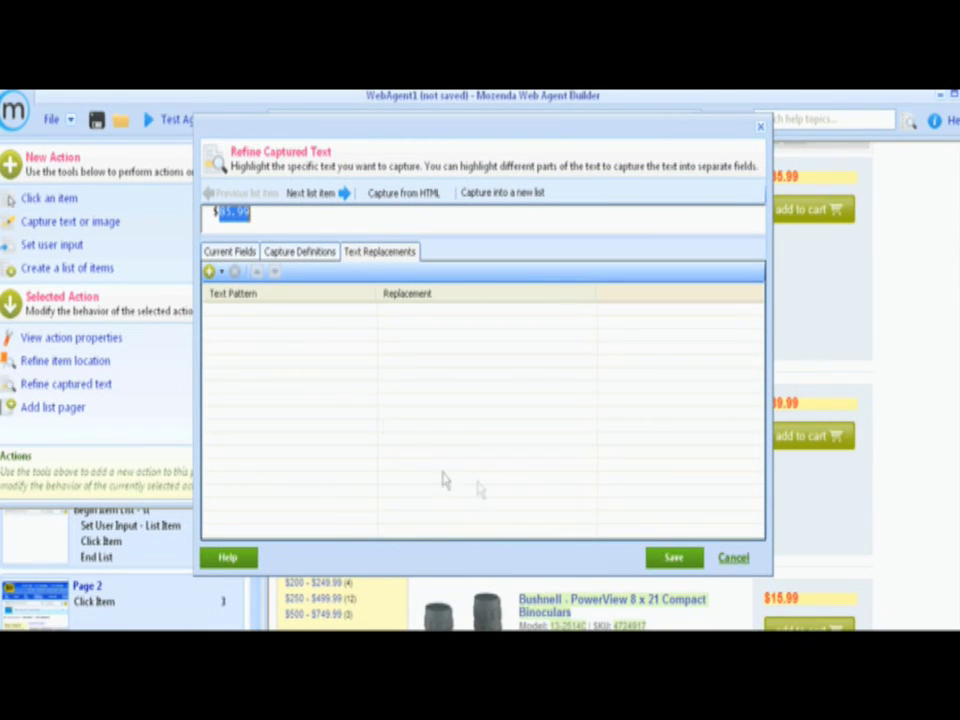
pyautogui.click(673, 558)
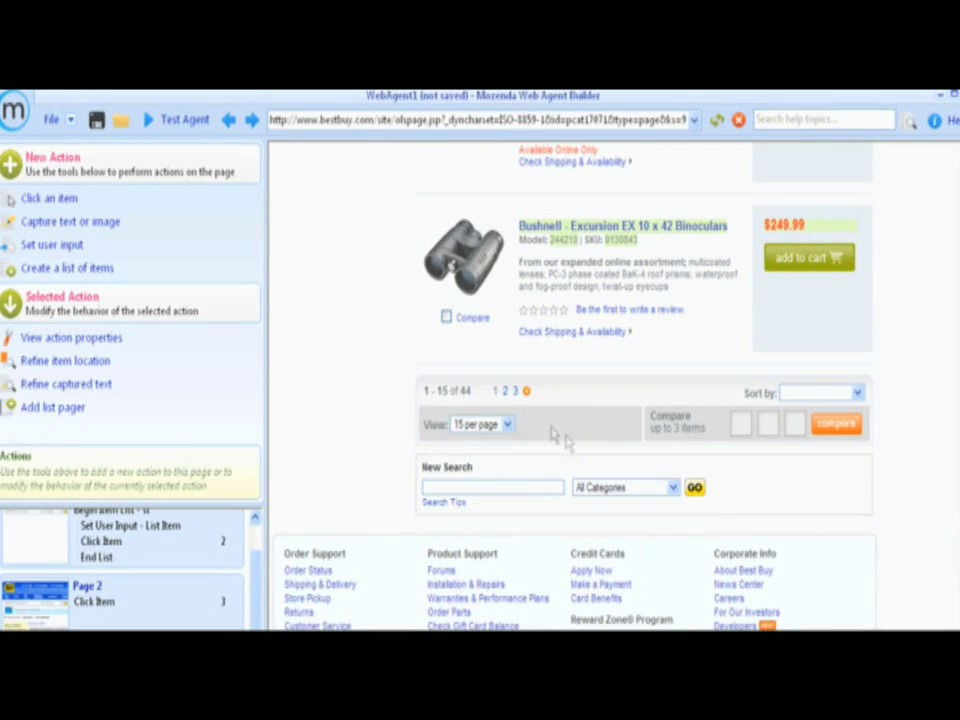
# - Create a list pager from the next-page arrow below the products, and test the agent with the testing results area enlarged
pyautogui.click(526, 392)
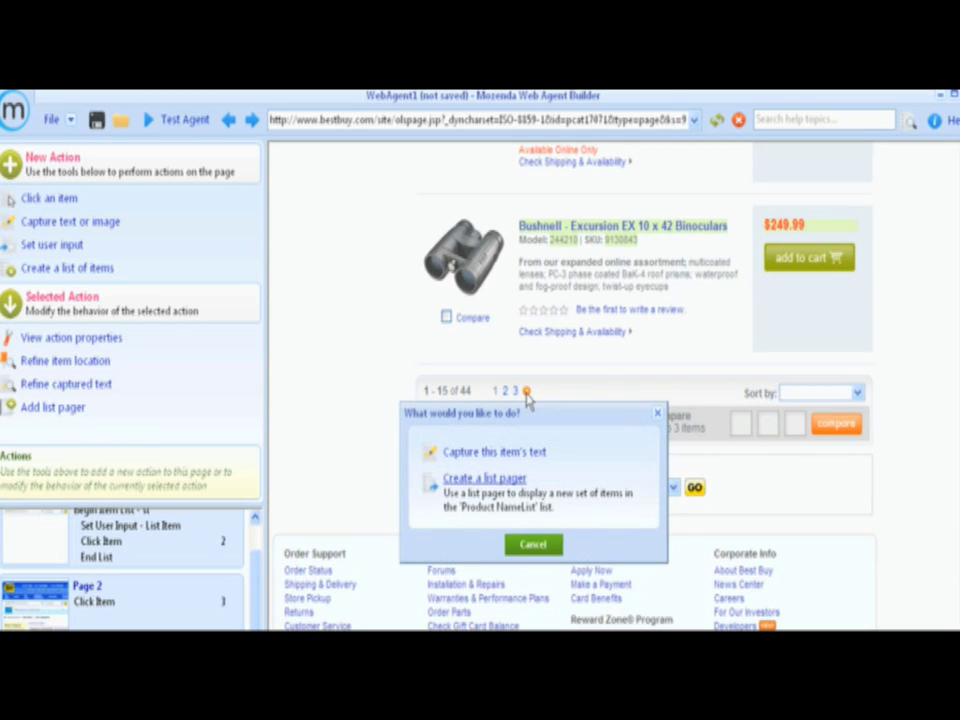
pyautogui.click(486, 490)
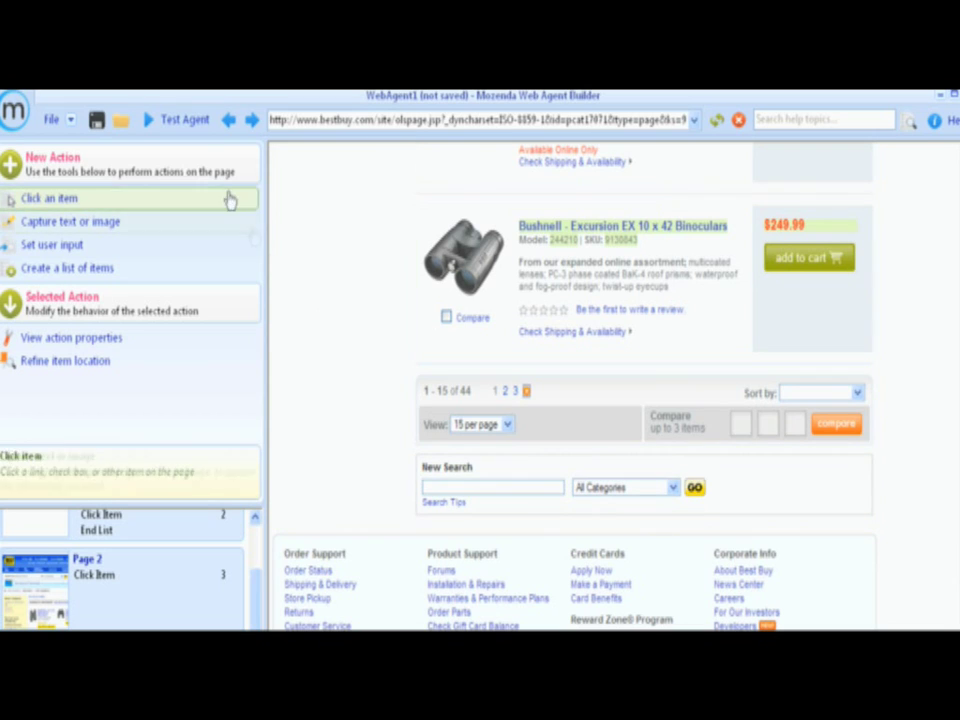
pyautogui.click(187, 121)
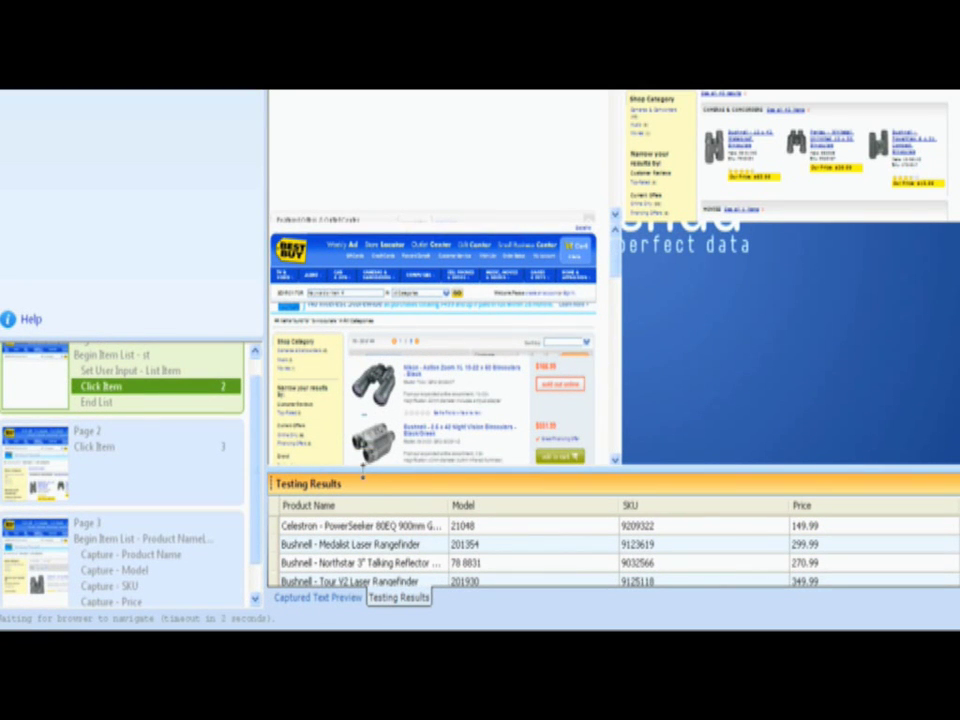
pyautogui.moveTo(367, 469); pyautogui.dragTo(366, 268)
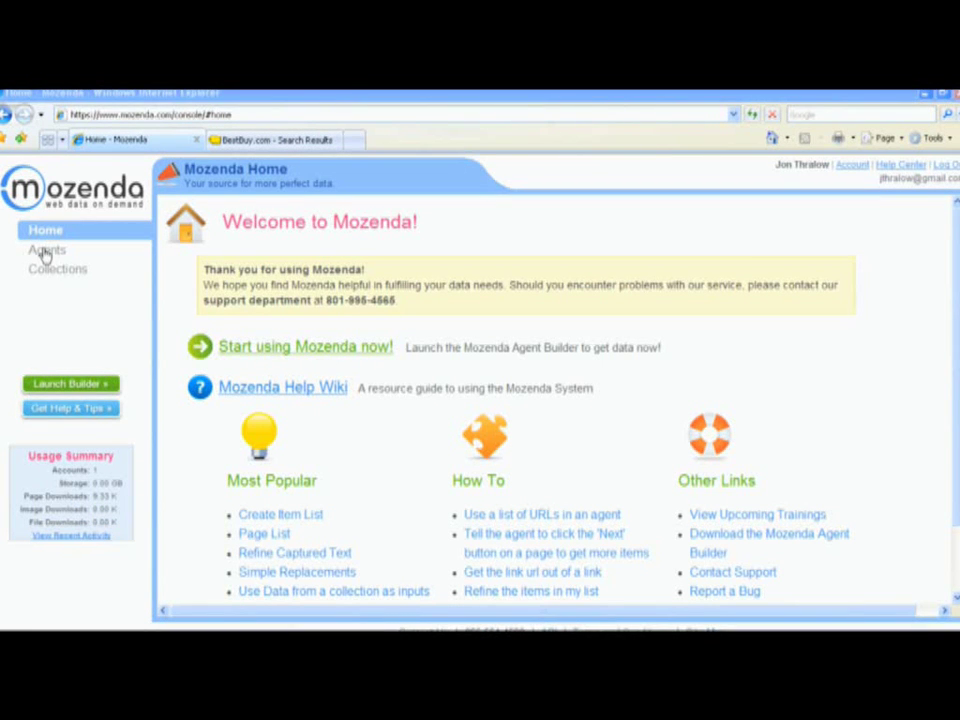
# - Switch to the Mozenda web console in the browser and open the Best Buy agent
pyautogui.click(45, 252)
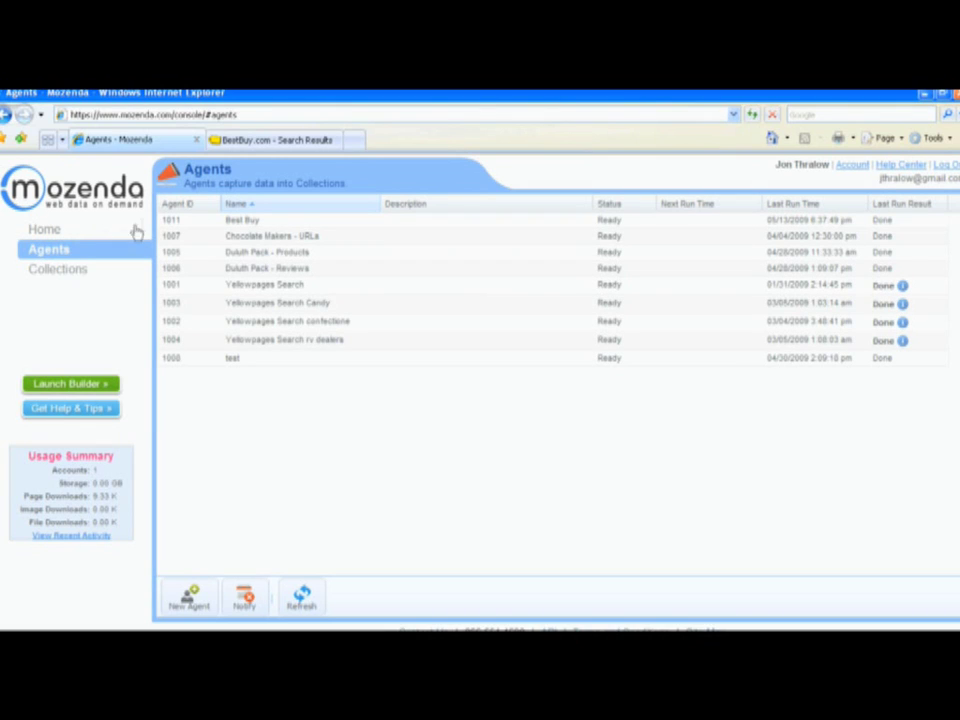
pyautogui.doubleClick(251, 222)
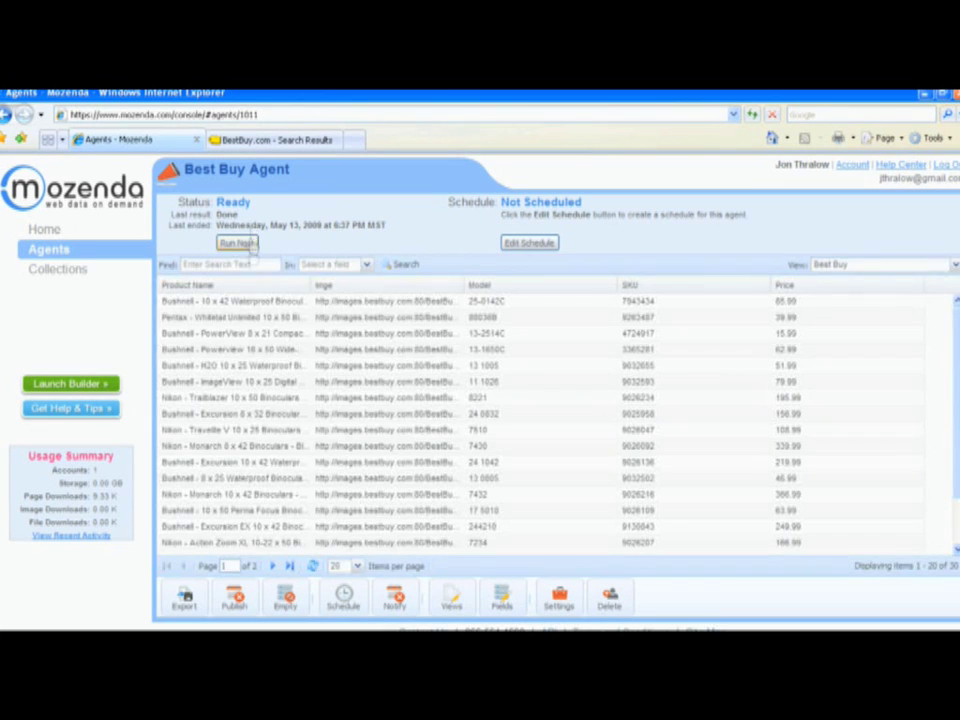
# - Review the file formats offered for exporting the Best Buy collection, and leave without exporting
pyautogui.click(184, 603)
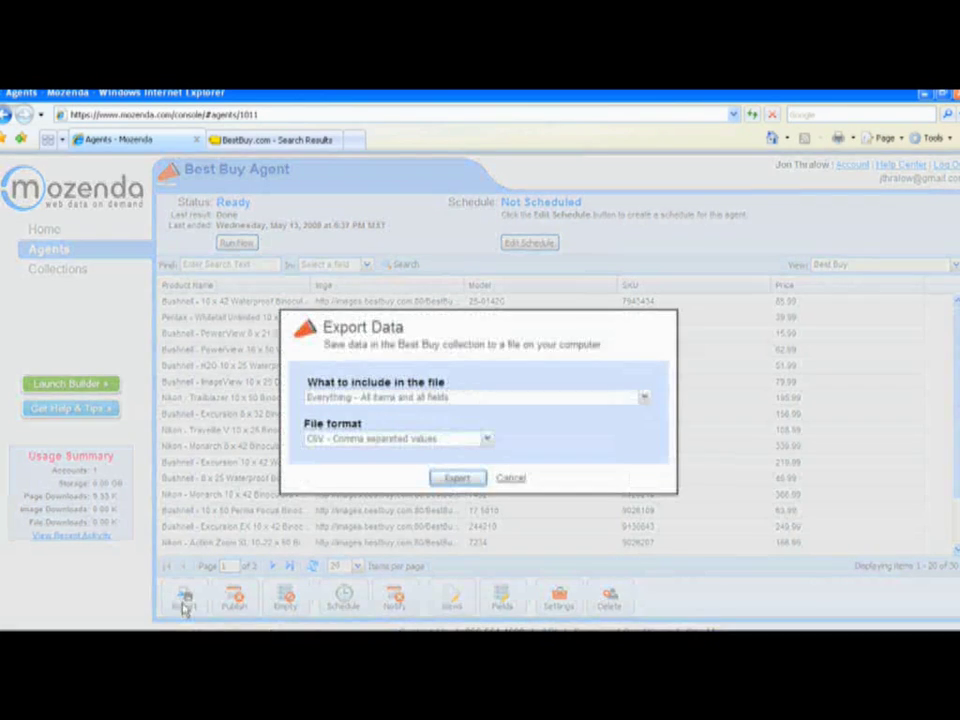
pyautogui.click(487, 440)
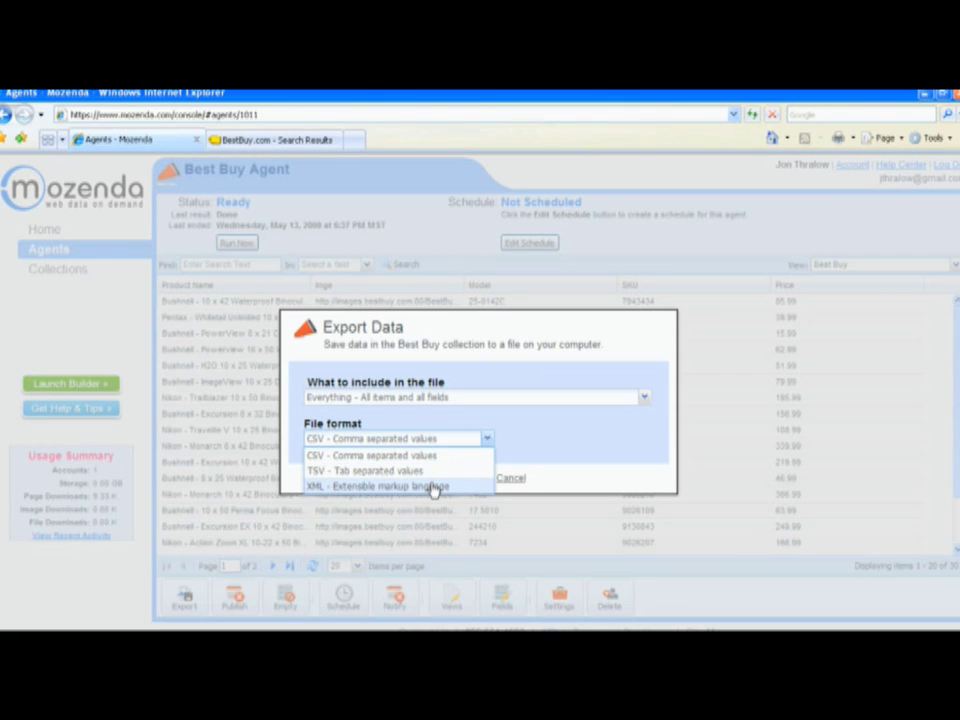
pyautogui.click(506, 444)
pyautogui.click(508, 479)
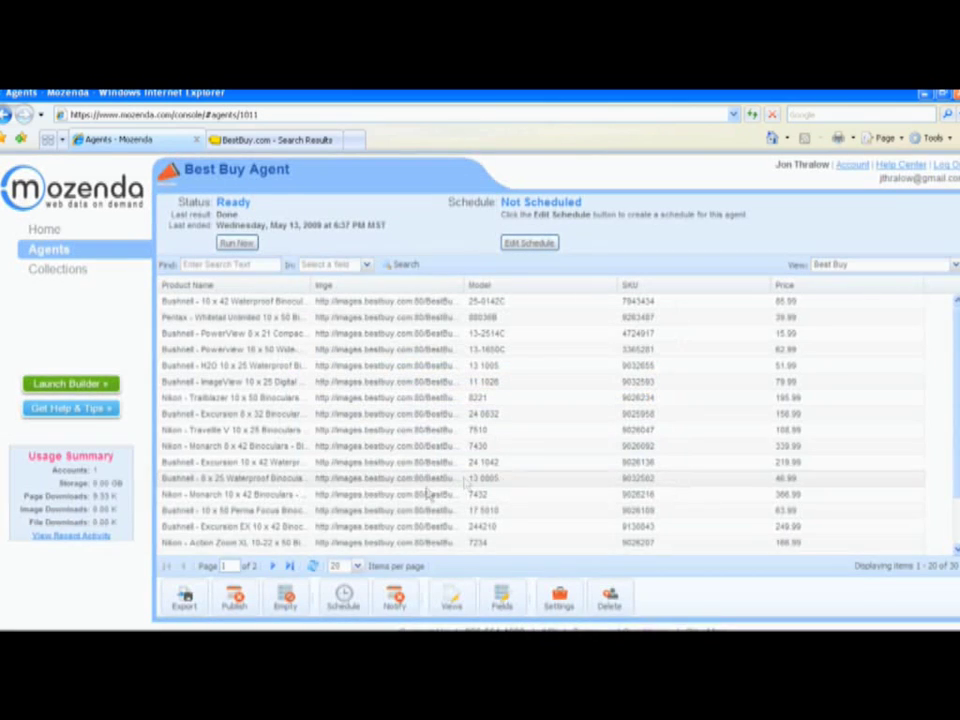
# - Set up FTP publishing to ftp.theeasybee.com with folder Mozenda, entering the FTP username and password
pyautogui.click(236, 603)
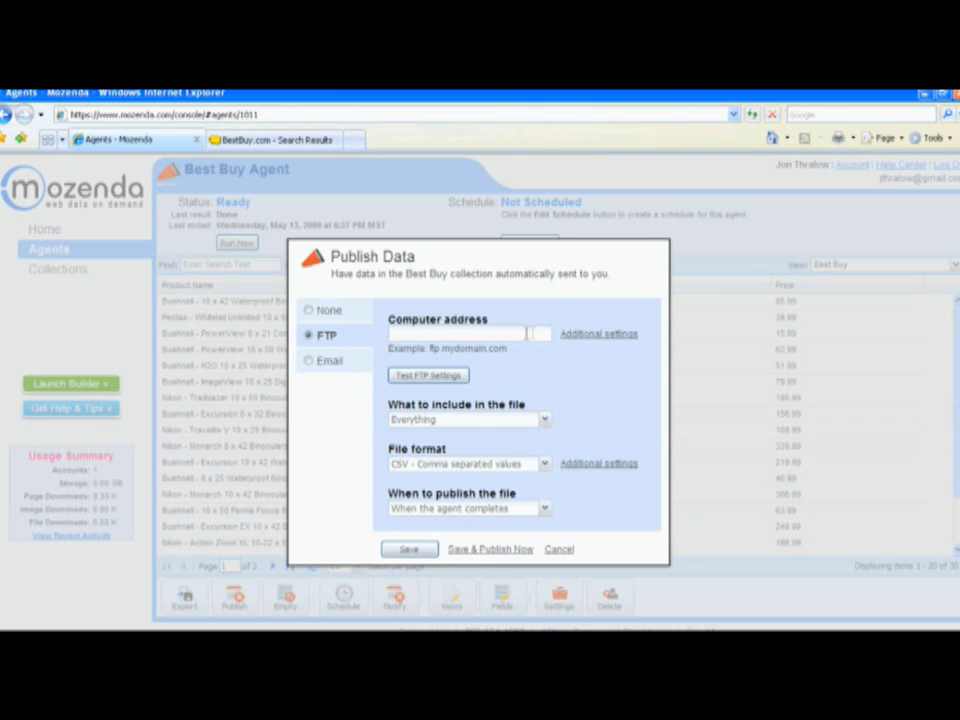
pyautogui.click(576, 338)
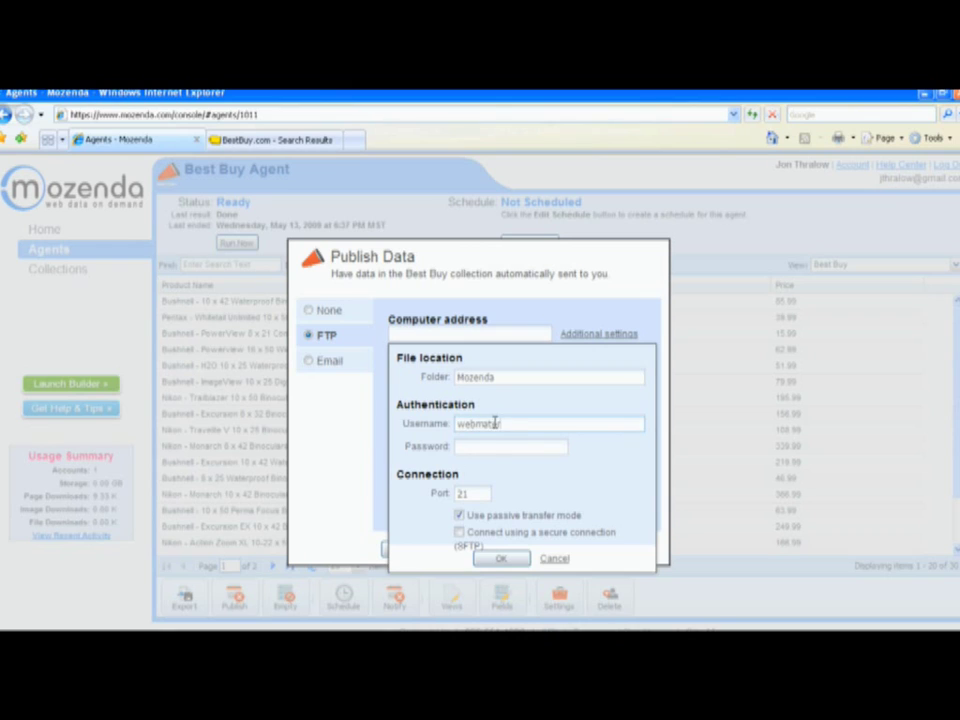
pyautogui.write('••••••')
pyautogui.click(502, 559)
# - Check the publishing file formats, keeping CSV, and set the file to publish on a schedule
pyautogui.click(545, 465)
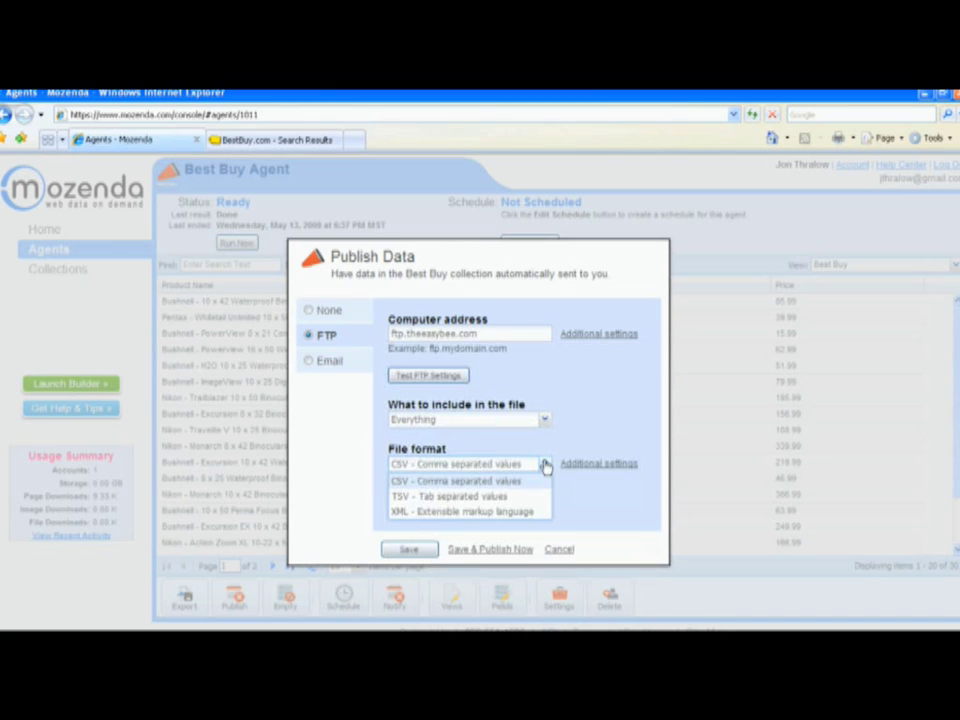
pyautogui.click(545, 465)
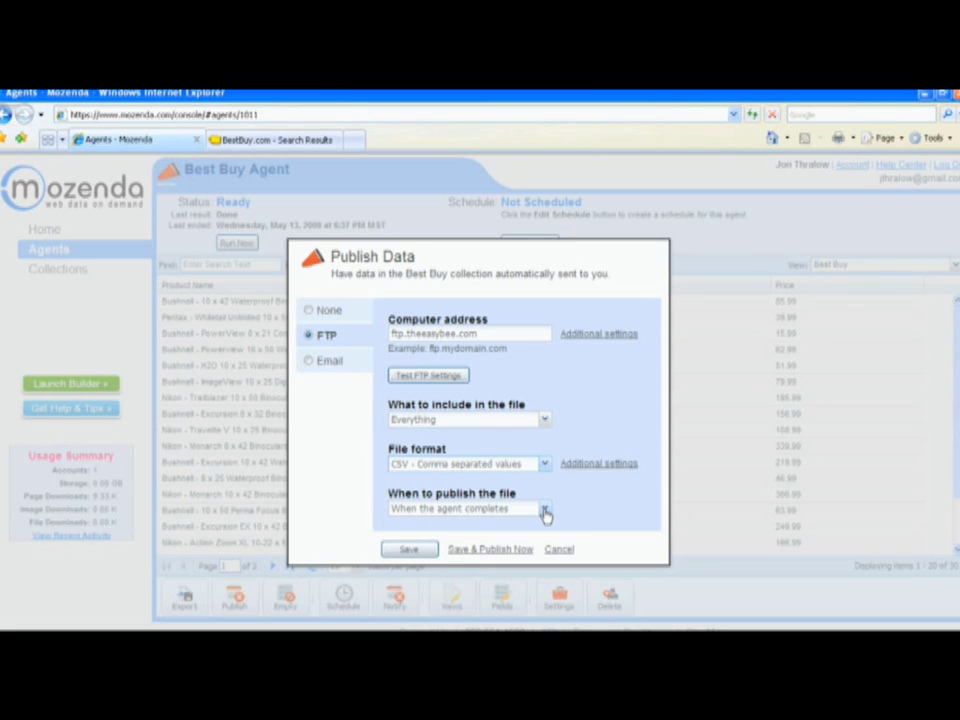
pyautogui.click(545, 510)
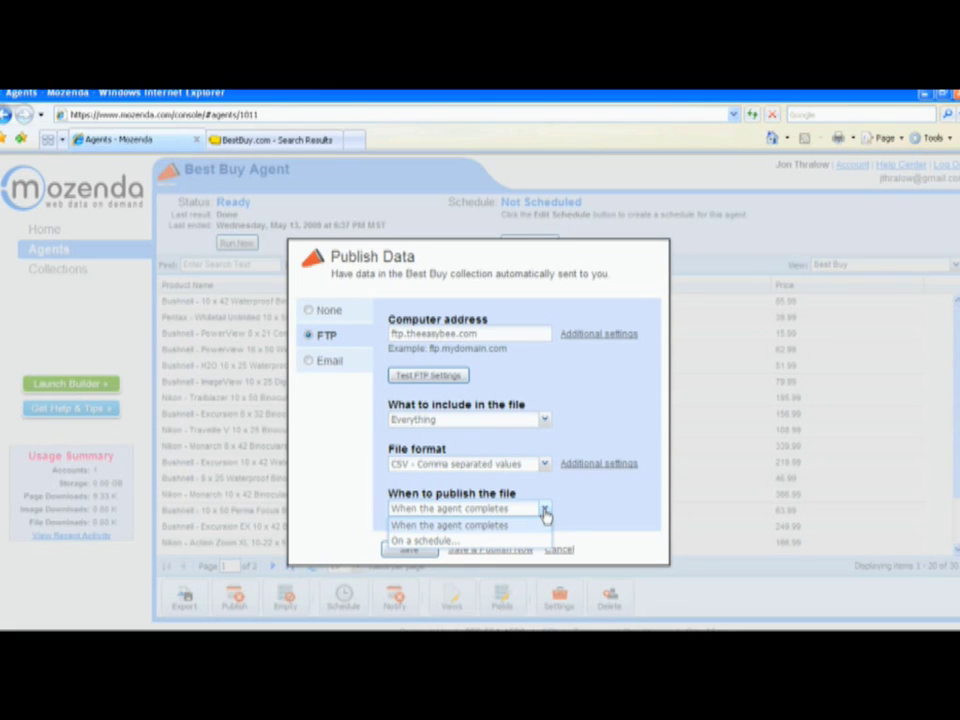
pyautogui.click(466, 542)
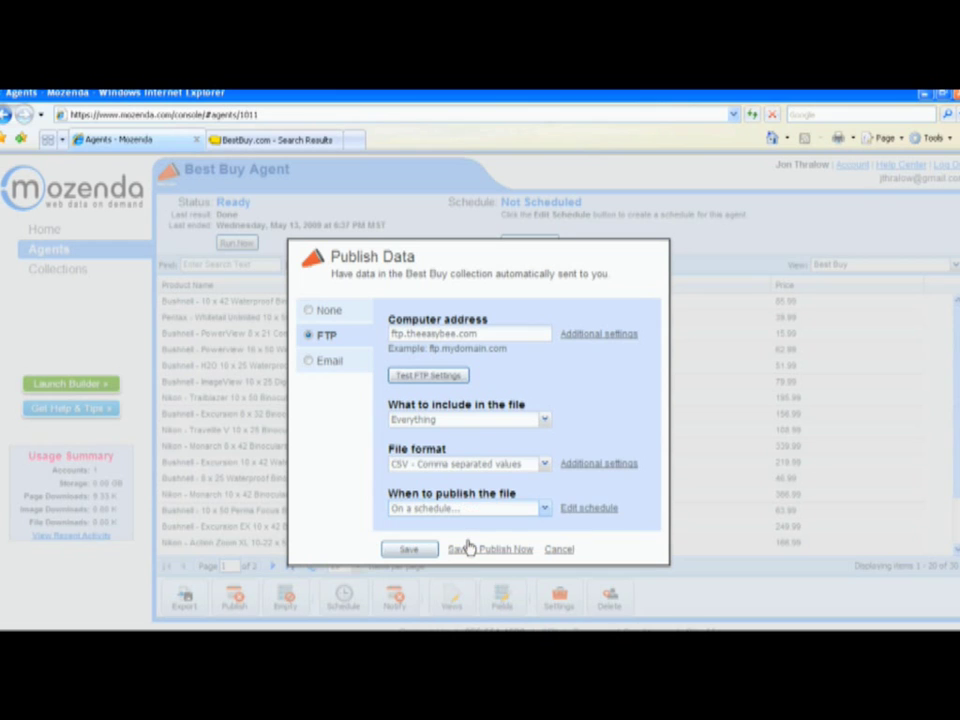